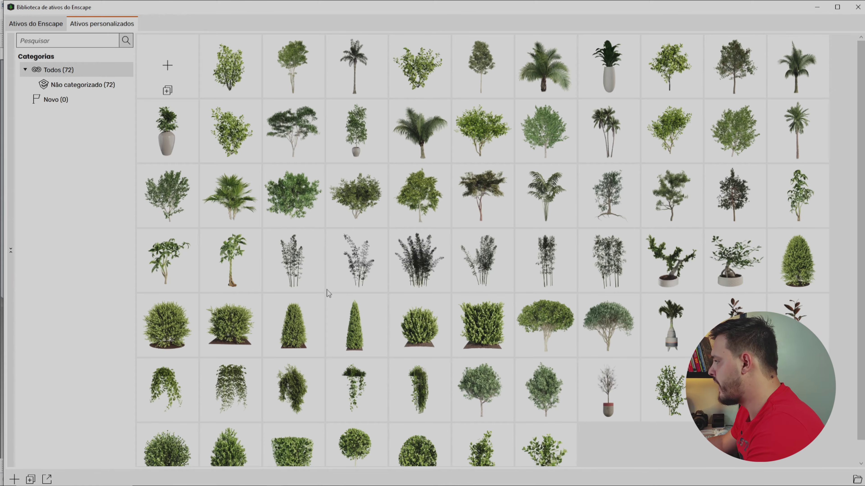
- Browse the custom plant and tree assets in the asset library
{"action": "scroll", "coordinate": [391, 275], "scroll_direction": "down", "scroll_amount": 2}
{"action": "scroll", "coordinate": [328, 171], "scroll_direction": "up", "scroll_amount": 2}
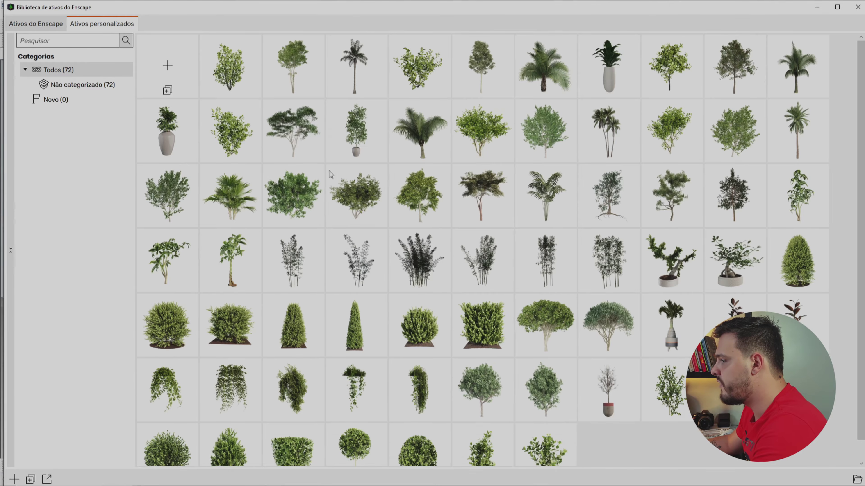
{"action": "scroll", "coordinate": [319, 224], "scroll_direction": "down", "scroll_amount": 2}
{"action": "scroll", "coordinate": [322, 228], "scroll_direction": "up", "scroll_amount": 2}
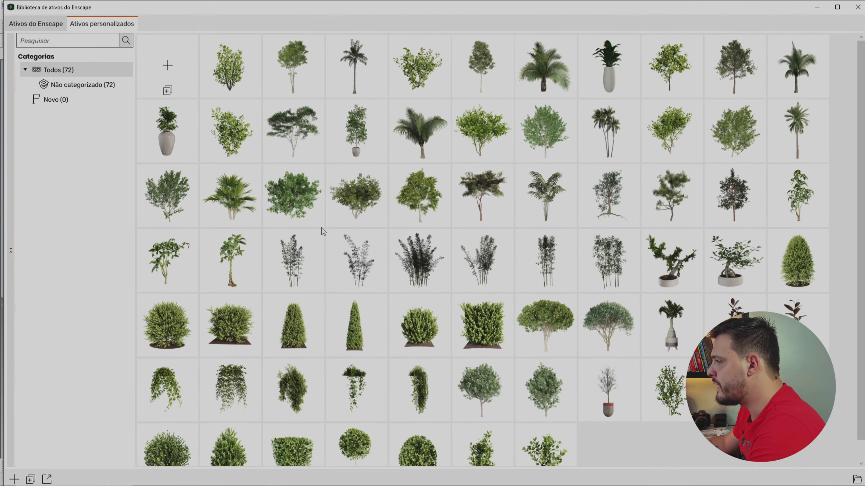
{"action": "scroll", "coordinate": [414, 234], "scroll_direction": "down", "scroll_amount": 2}
{"action": "scroll", "coordinate": [208, 204], "scroll_direction": "up", "scroll_amount": 2}
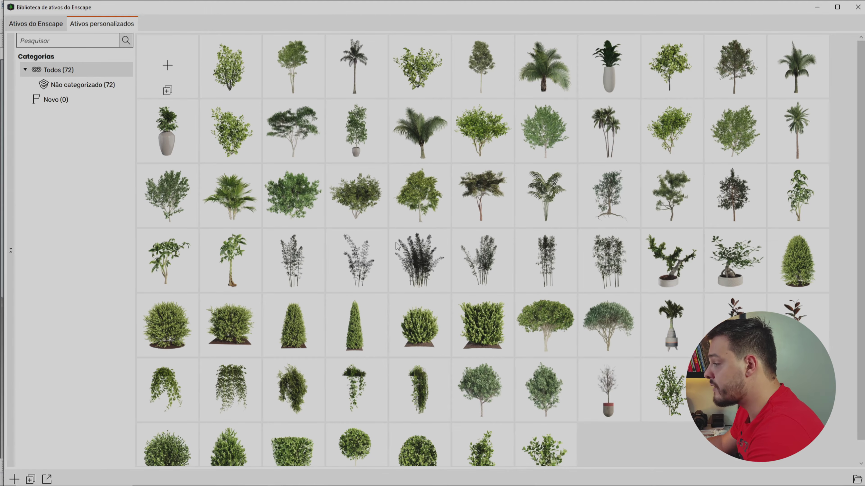
{"action": "scroll", "coordinate": [395, 244], "scroll_direction": "down", "scroll_amount": 2}
{"action": "scroll", "coordinate": [395, 245], "scroll_direction": "up", "scroll_amount": 2}
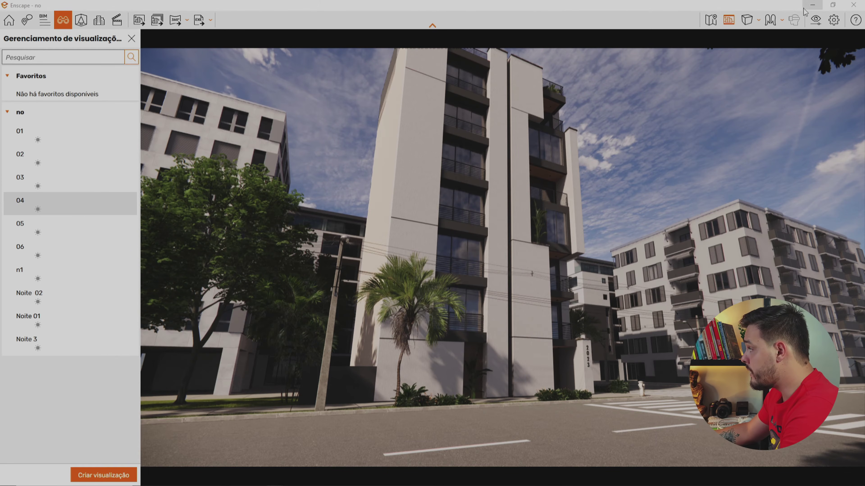
- Open the visual settings, expand the presets list and start importing a preset
{"action": "left_click", "coordinate": [815, 19]}
{"action": "left_click", "coordinate": [180, 230]}
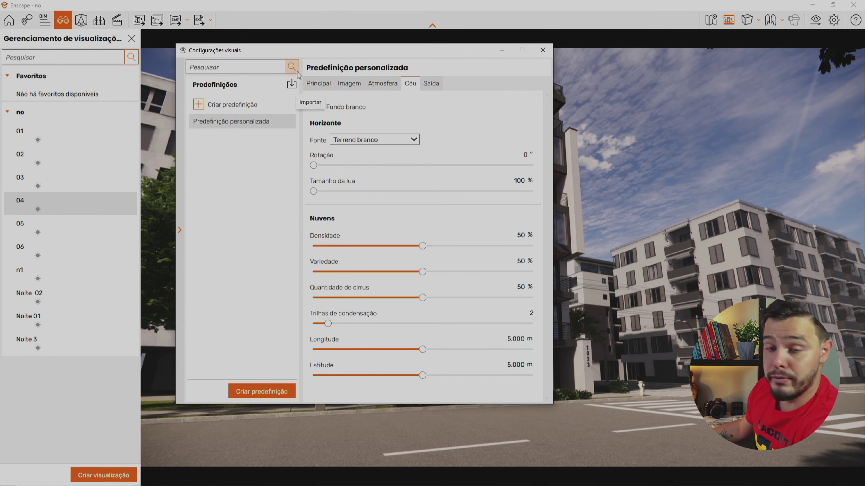
{"action": "left_click", "coordinate": [291, 84]}
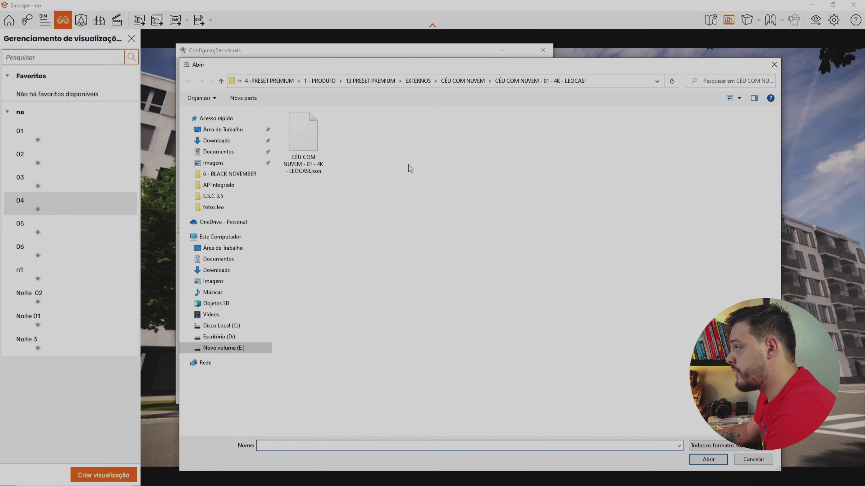
- Browse from 13 PRESET PREMIUM to the EXTERNOS cloudy-sky folder and select CÉU COM NUVEM - 01 - 4K - LEOCASI.json
{"action": "left_click", "coordinate": [329, 83]}
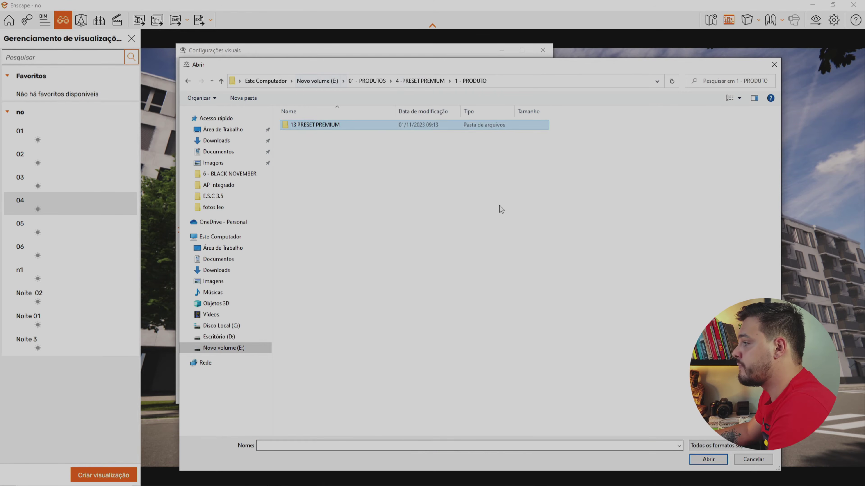
{"action": "double_click", "coordinate": [323, 129]}
{"action": "double_click", "coordinate": [320, 126]}
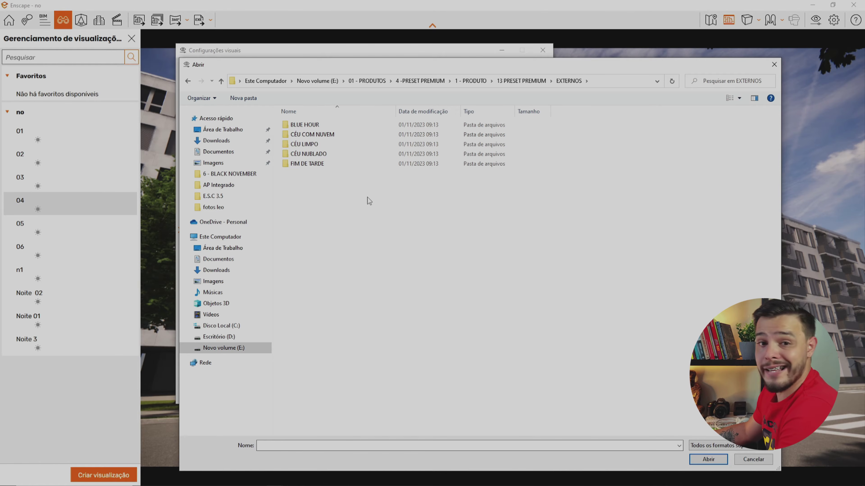
{"action": "double_click", "coordinate": [318, 137]}
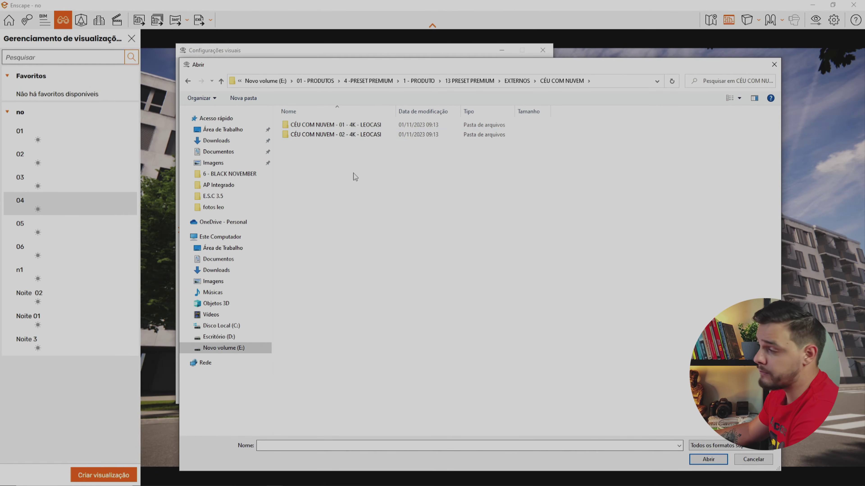
{"action": "double_click", "coordinate": [334, 124]}
{"action": "left_click", "coordinate": [310, 144]}
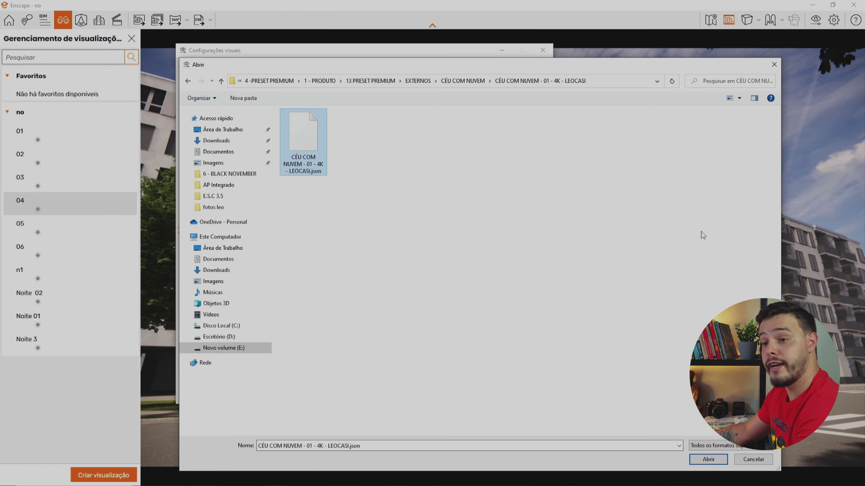
- Switch to File Explorer, look into the preset folders and open the BLUE HOUR - 01 image from 13 PRESET PREMIUM's PREVIEW folder
{"action": "key", "text": "alt+Tab"}
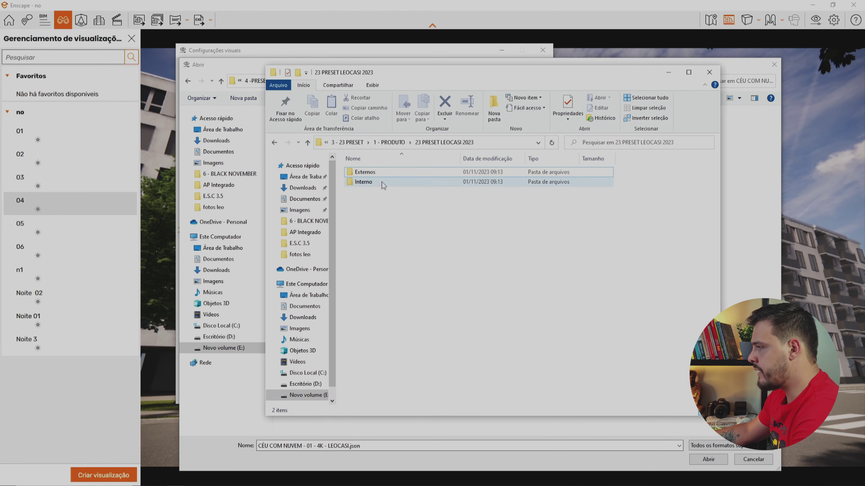
{"action": "double_click", "coordinate": [377, 173]}
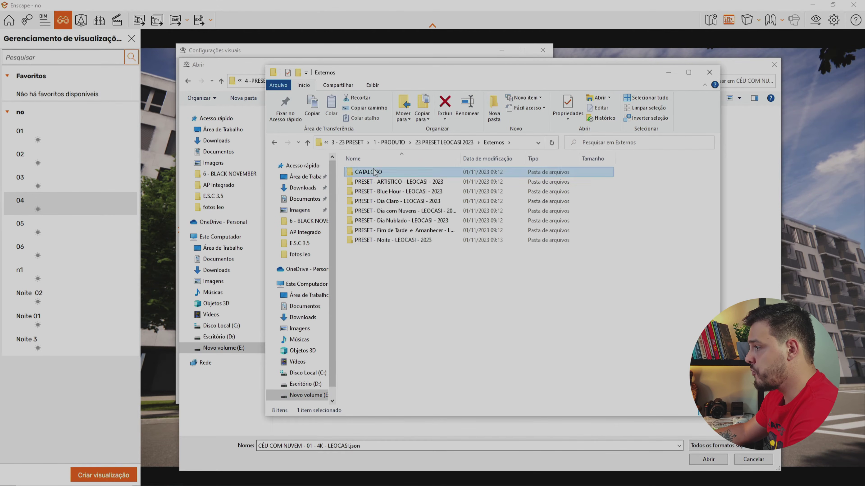
{"action": "double_click", "coordinate": [375, 172]}
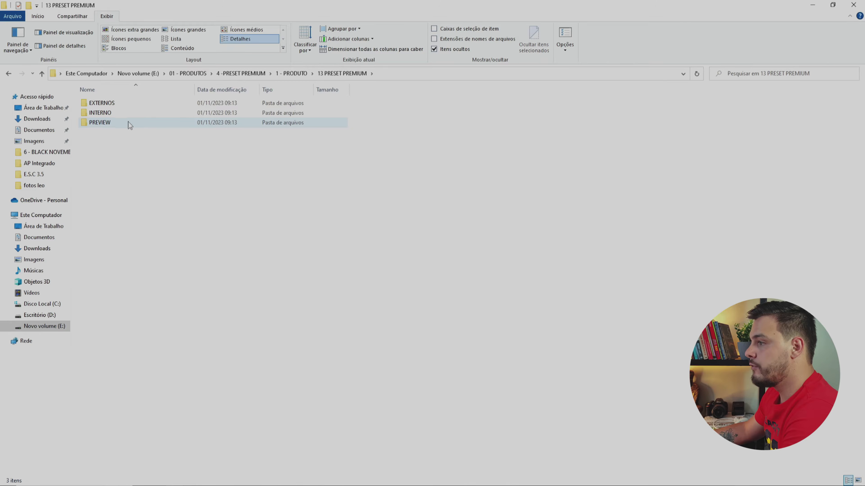
{"action": "double_click", "coordinate": [129, 121]}
{"action": "double_click", "coordinate": [166, 145]}
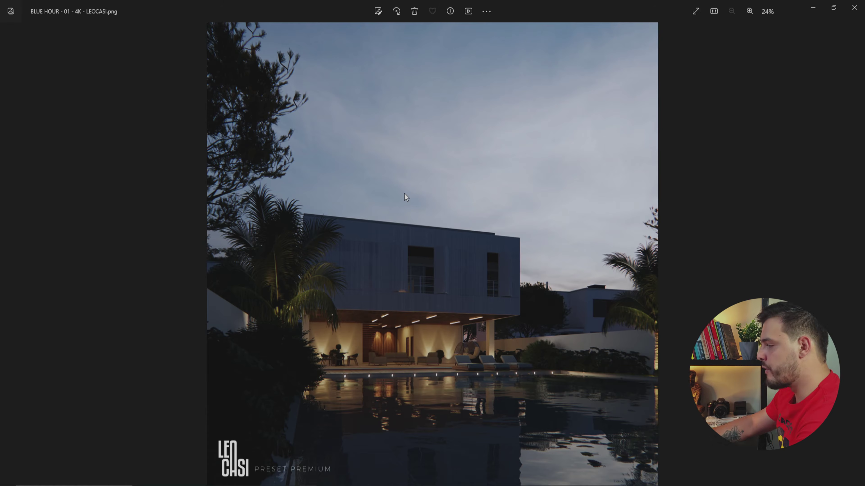
- Compare the preset preview renders from BLUE HOUR through the cloudy, clear, overcast and FIM DE TARDE skies to INTERNO 03
{"action": "key", "text": "Right"}
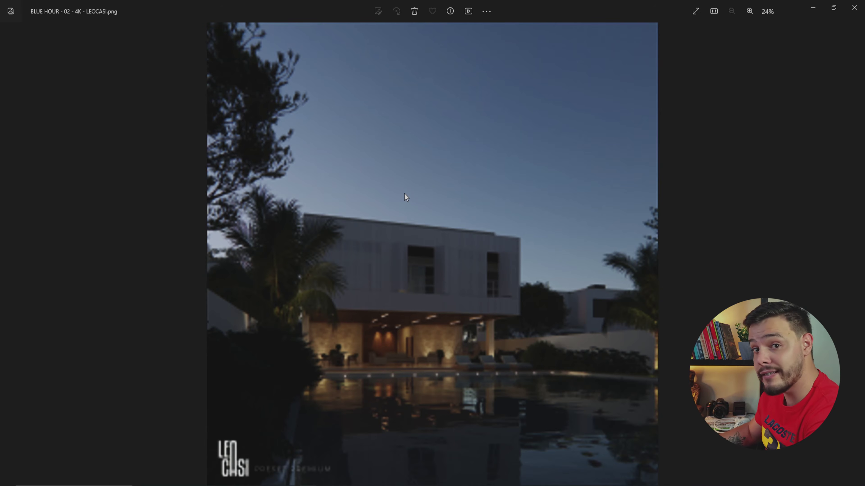
{"action": "key", "text": "Left"}
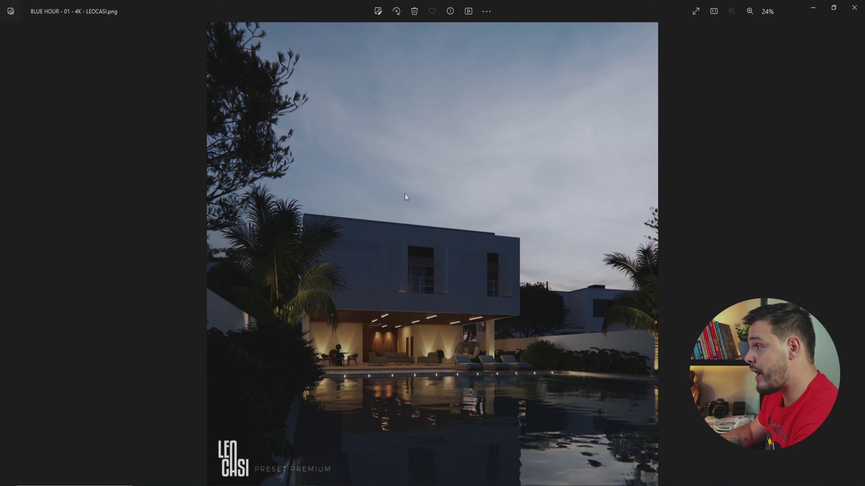
{"action": "key", "text": "Right"}
{"action": "key", "text": "Right"}
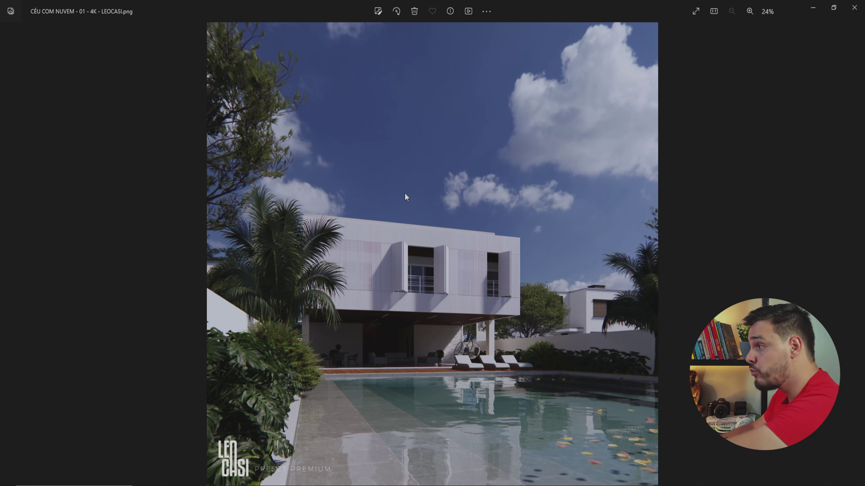
{"action": "key", "text": "Right"}
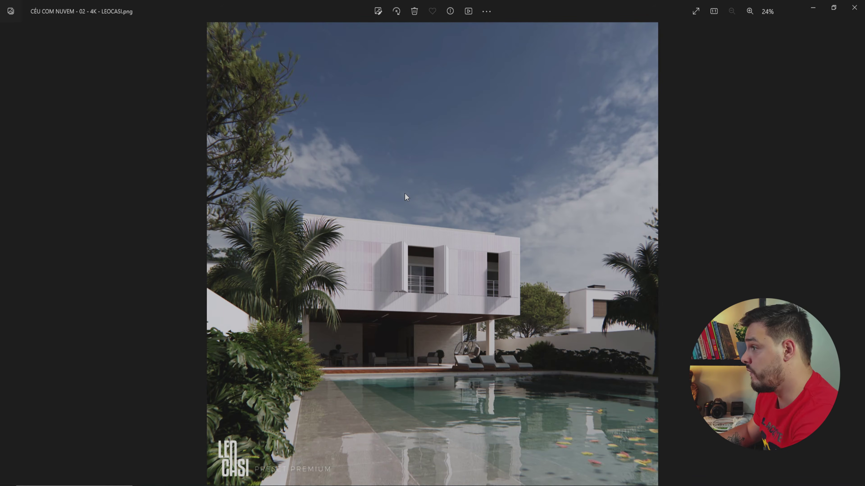
{"action": "key", "text": "Right"}
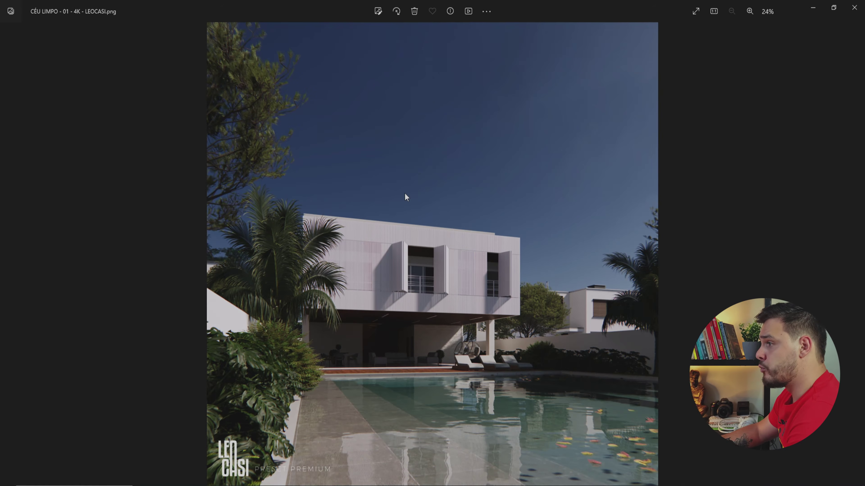
{"action": "key", "text": "Right"}
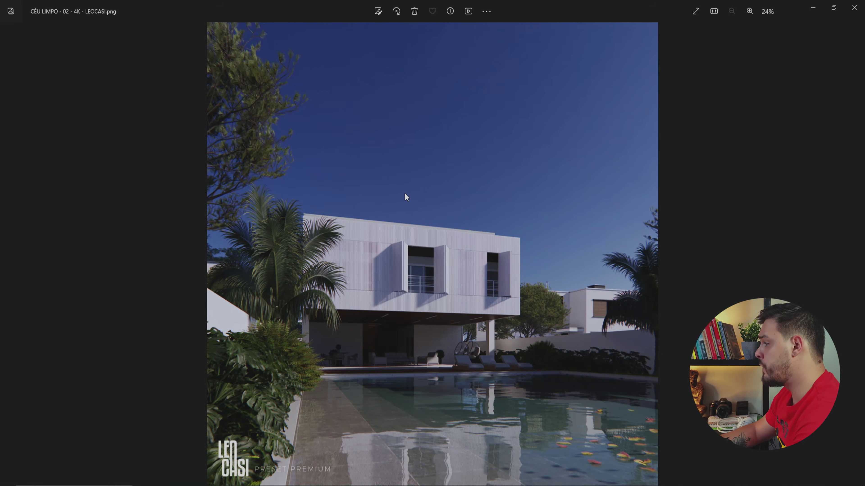
{"action": "key", "text": "Right"}
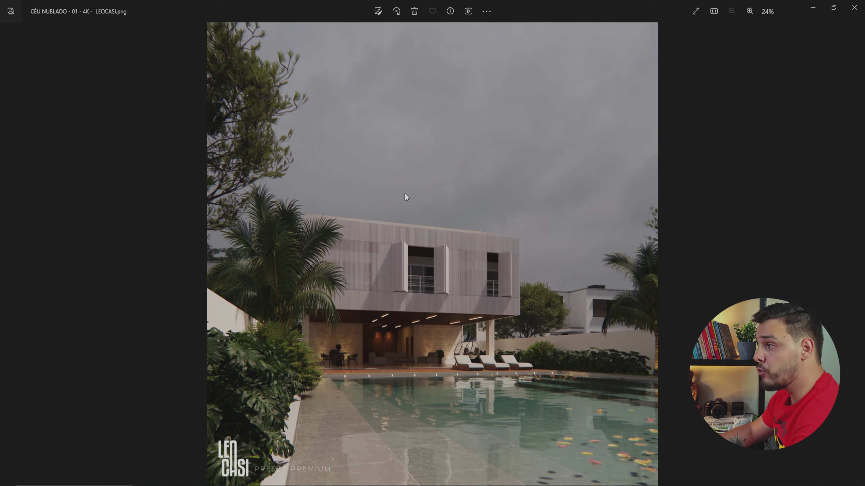
{"action": "key", "text": "Right"}
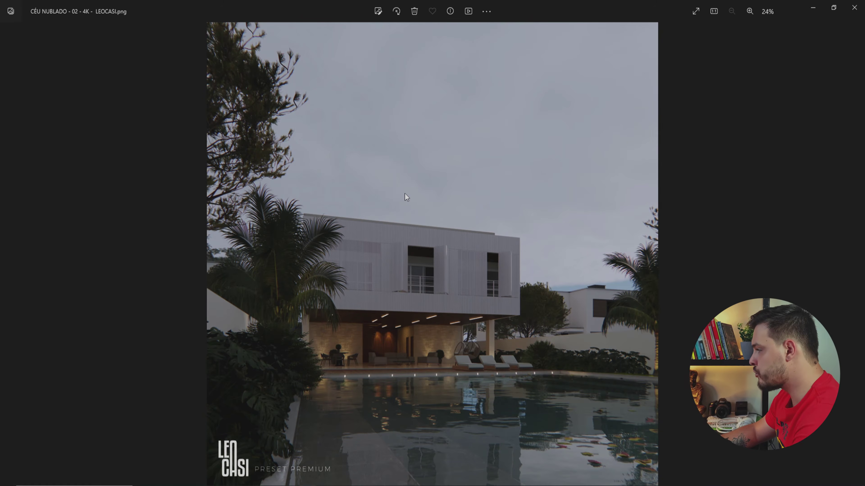
{"action": "key", "text": "Right"}
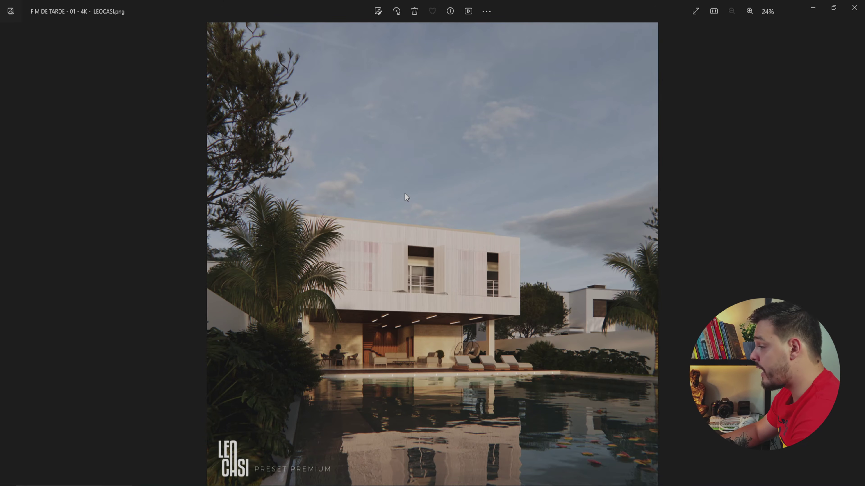
{"action": "key", "text": "Right"}
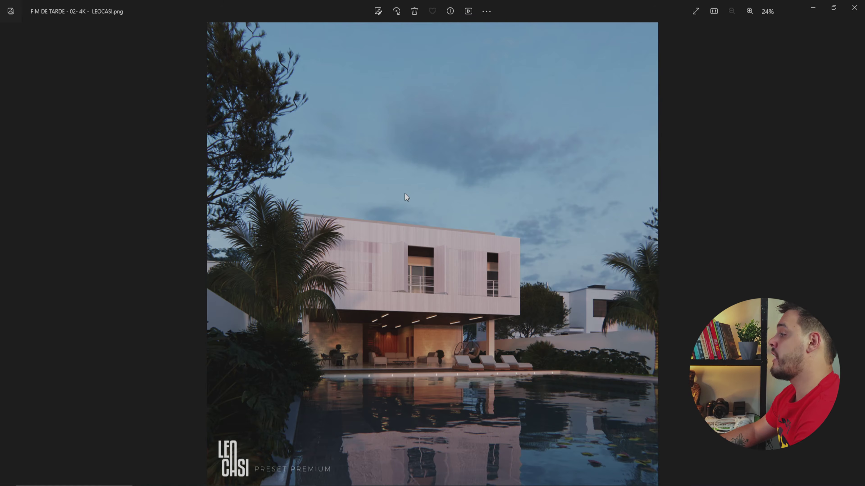
{"action": "key", "text": "Right"}
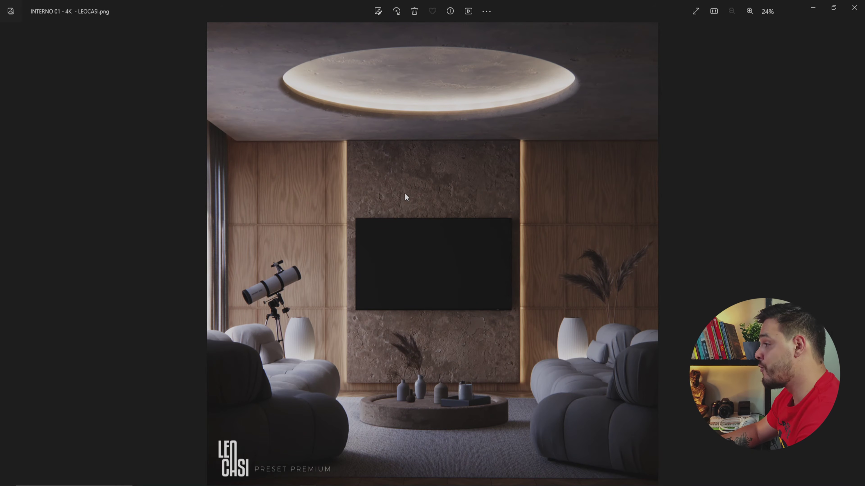
{"action": "key", "text": "Right"}
{"action": "key", "text": "Right"}
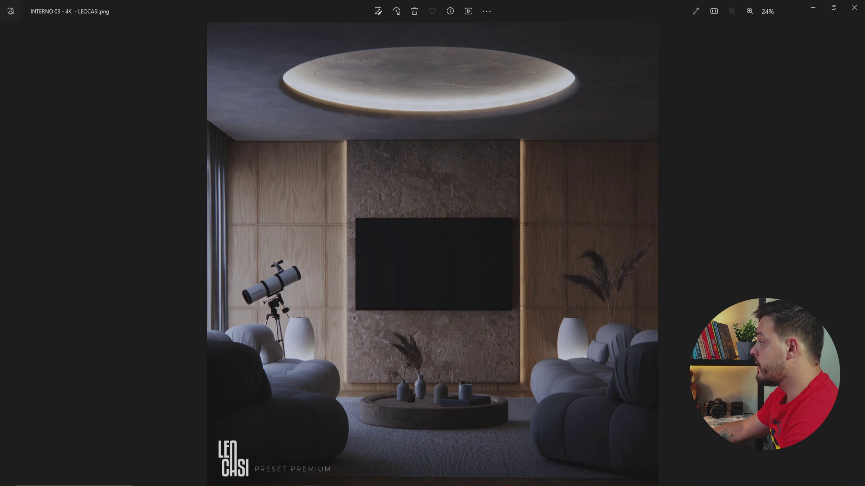
- Leave the image viewer and select the CÉU COM NUVEM - 01 preview in the PREVIEW folder
{"action": "key", "text": "alt+F4"}
{"action": "left_click", "coordinate": [400, 410]}
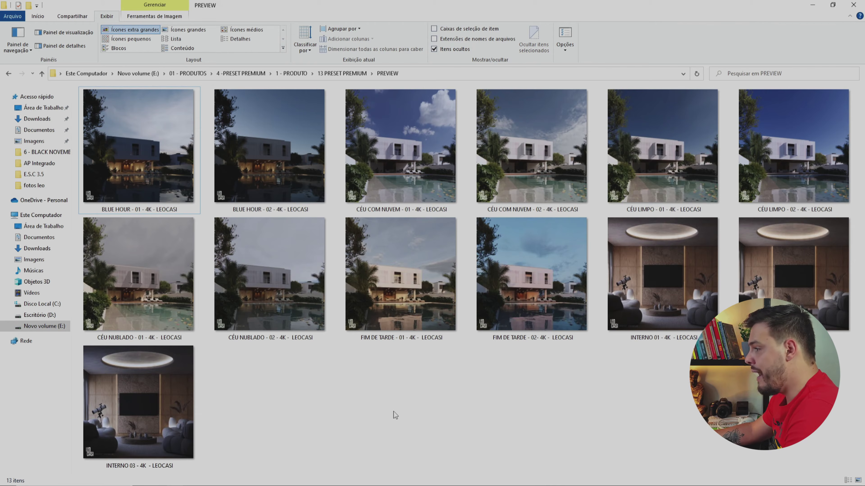
{"action": "left_click", "coordinate": [401, 150]}
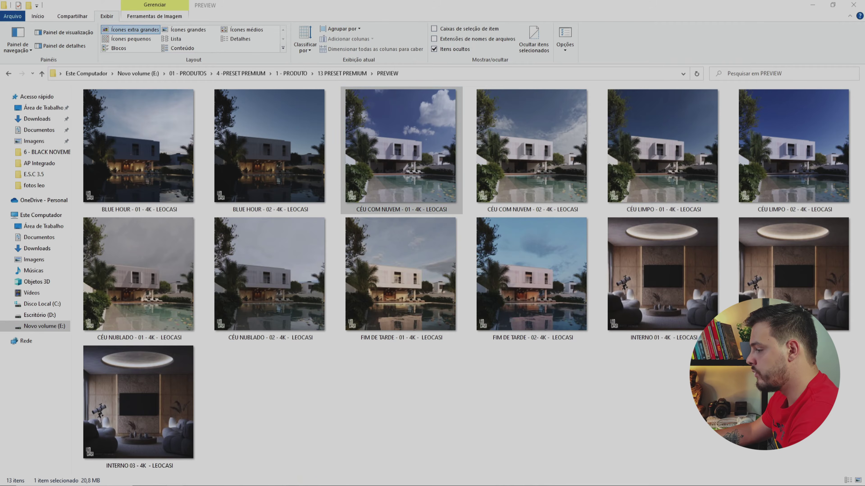
- Return to Enscape, import the CÉU COM NUVEM - 01 - 4K - LEOCASI.json preset and move the visual settings window clear of the render
{"action": "left_click", "coordinate": [325, 448]}
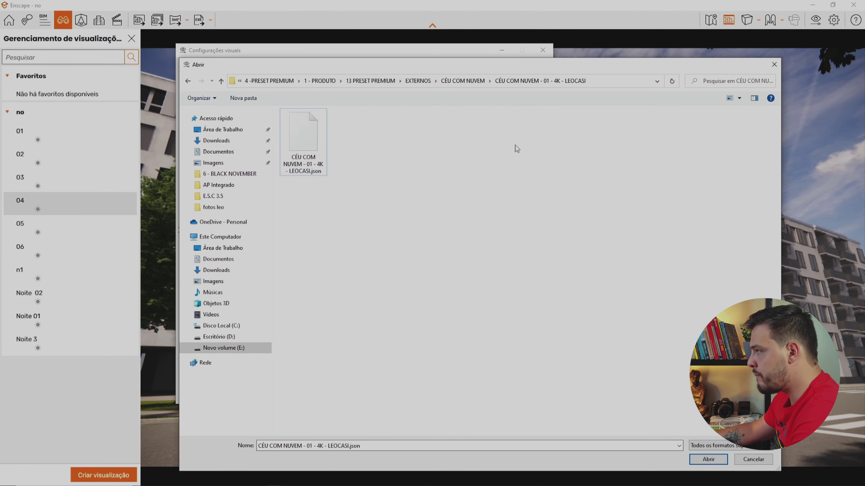
{"action": "left_click", "coordinate": [462, 81]}
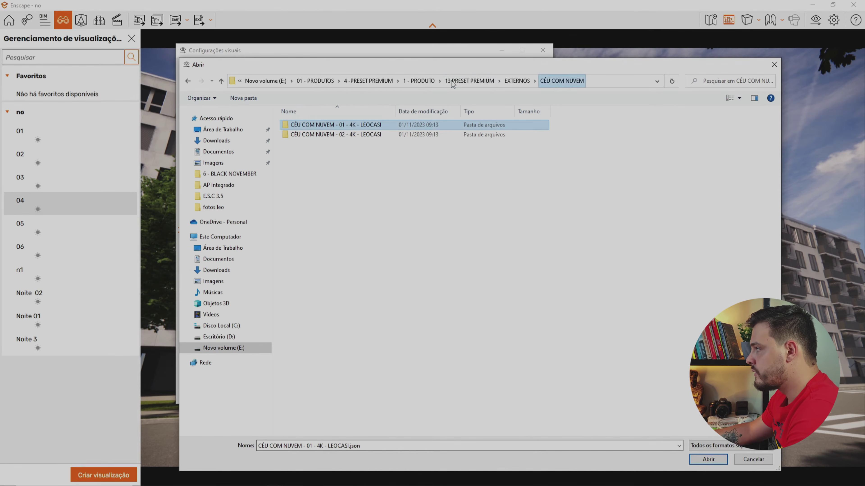
{"action": "double_click", "coordinate": [306, 128]}
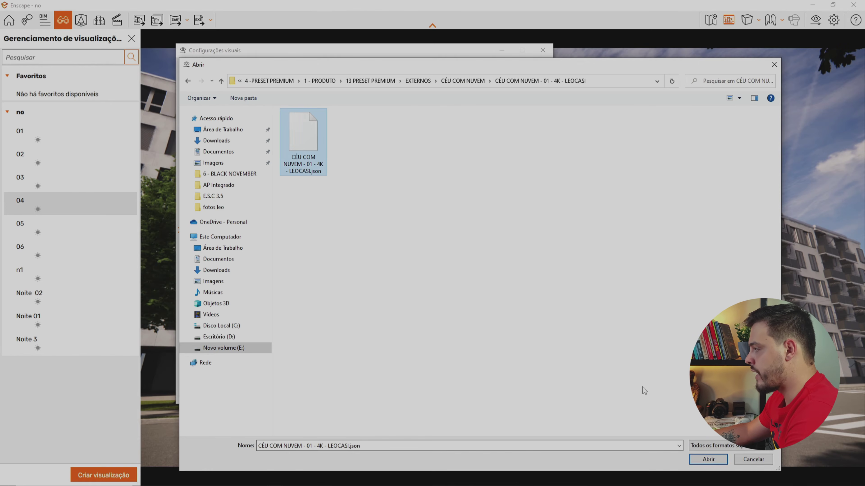
{"action": "left_click", "coordinate": [707, 459]}
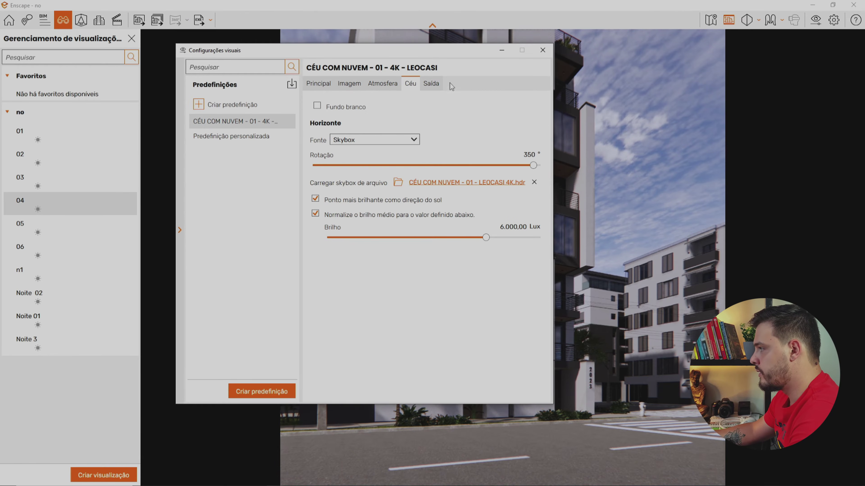
{"action": "left_click_drag", "start_coordinate": [322, 51], "coordinate": [222, 97]}
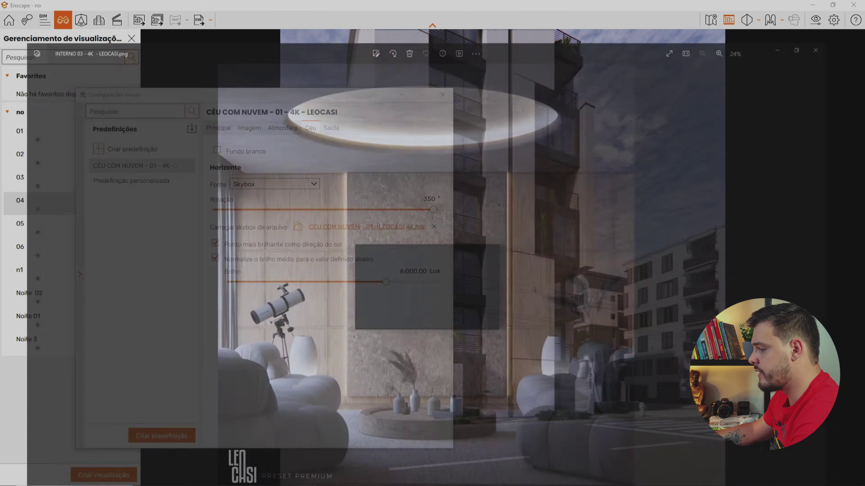
- Switch to the image viewer and review the preset previews backwards from INTERNO 03 past the CÉU NUBLADO - 01 render
{"action": "key", "text": "Left"}
{"action": "key", "text": "Left"}
{"action": "key", "text": "Left"}
{"action": "key", "text": "Left"}
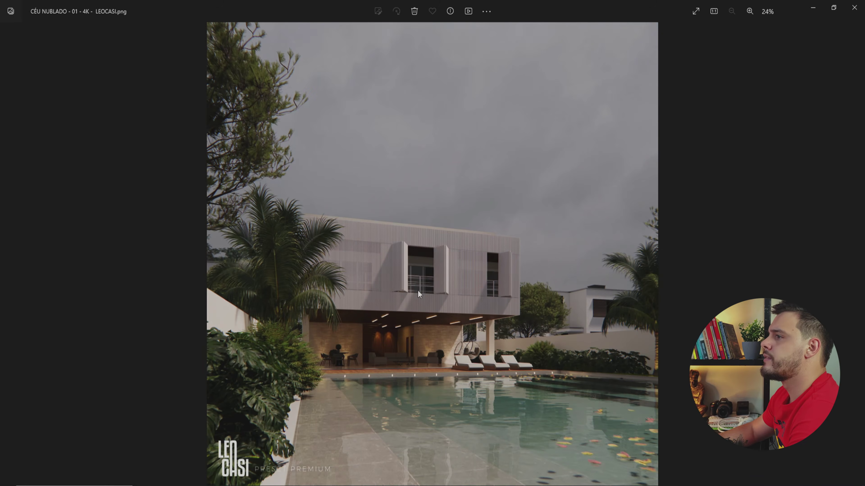
{"action": "key", "text": "Left"}
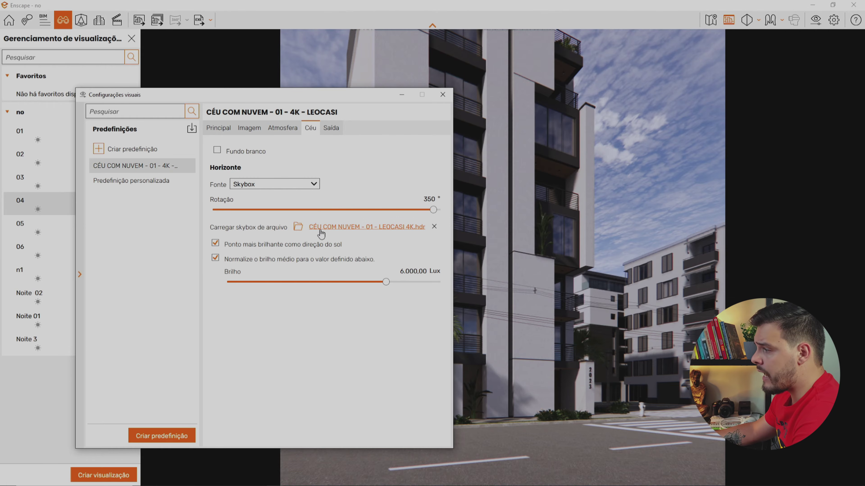
- Load the CÉU COM NUVEM - 01 - 4K - LEOCASI HDR file as the skybox of the sky preset
{"action": "left_click", "coordinate": [297, 227]}
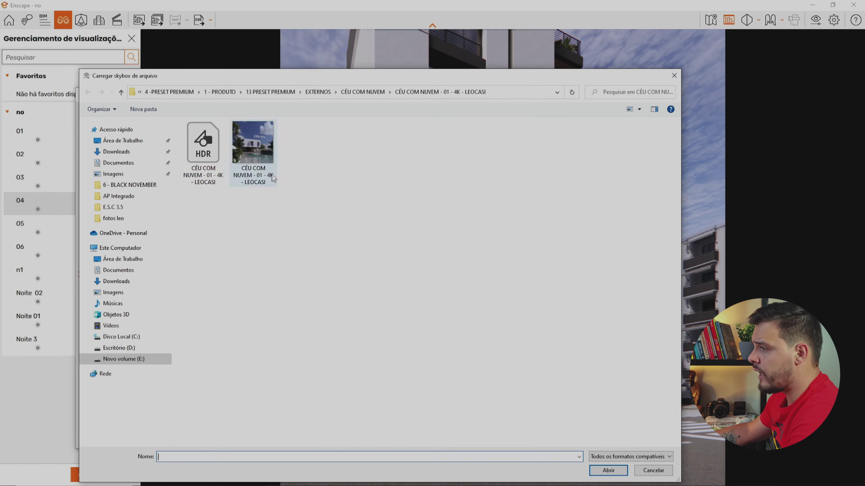
{"action": "left_click", "coordinate": [203, 157]}
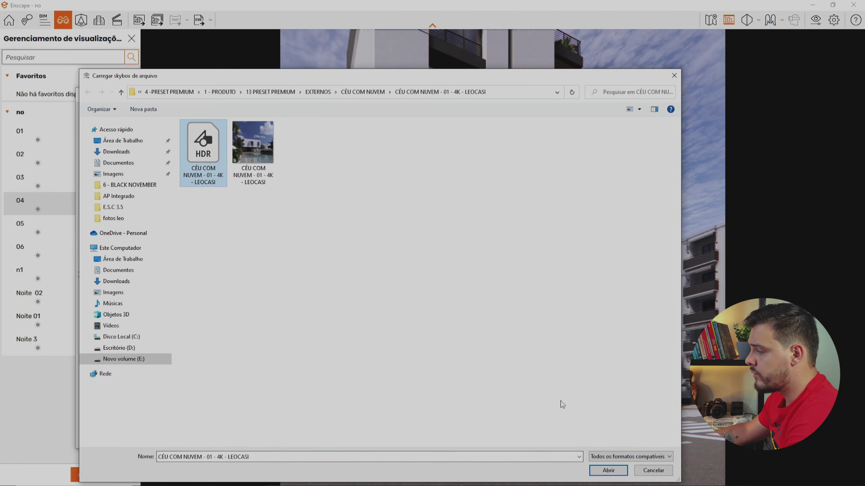
{"action": "left_click", "coordinate": [608, 470]}
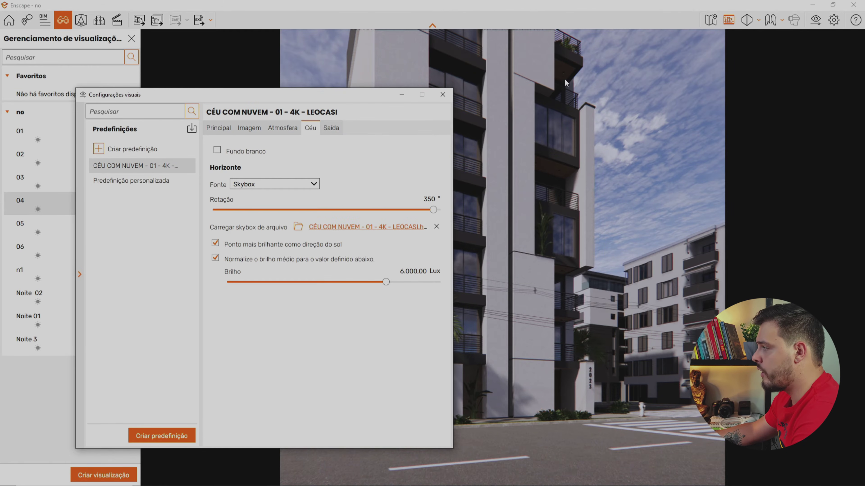
- Collapse the preset list, move the visual settings window off the building and rotate the skybox to 103°
{"action": "left_click_drag", "start_coordinate": [327, 97], "coordinate": [472, 78]}
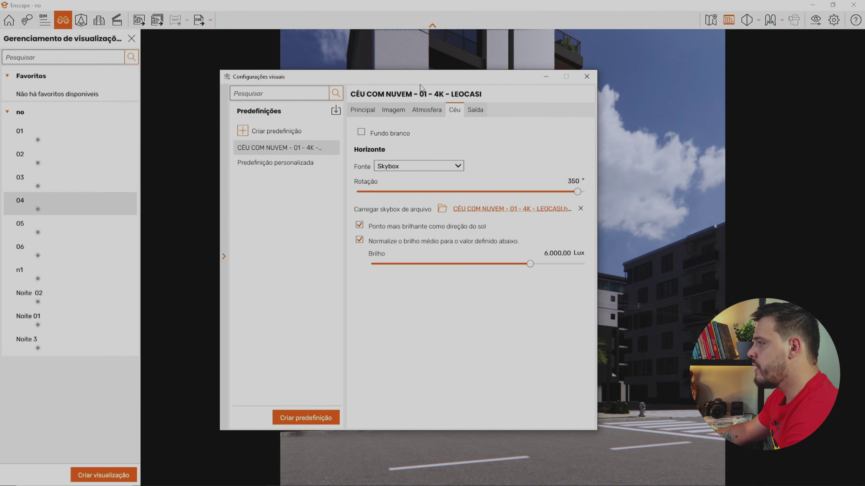
{"action": "left_click_drag", "start_coordinate": [304, 83], "coordinate": [198, 85]}
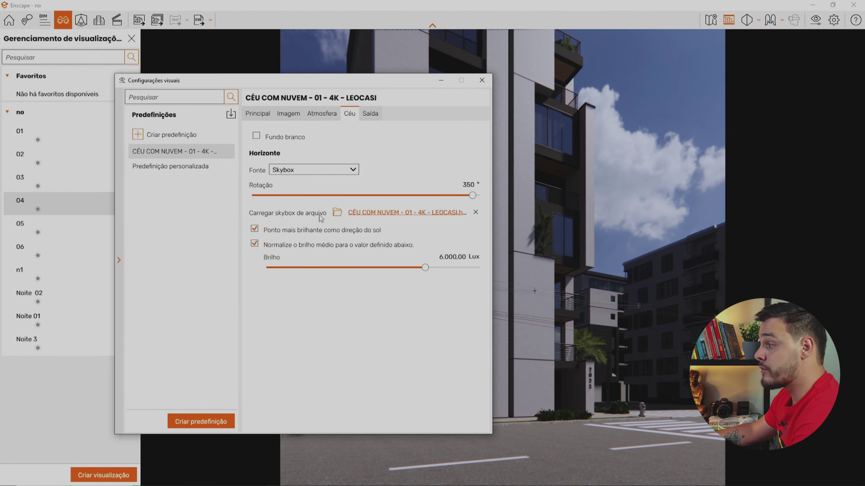
{"action": "left_click", "coordinate": [119, 259]}
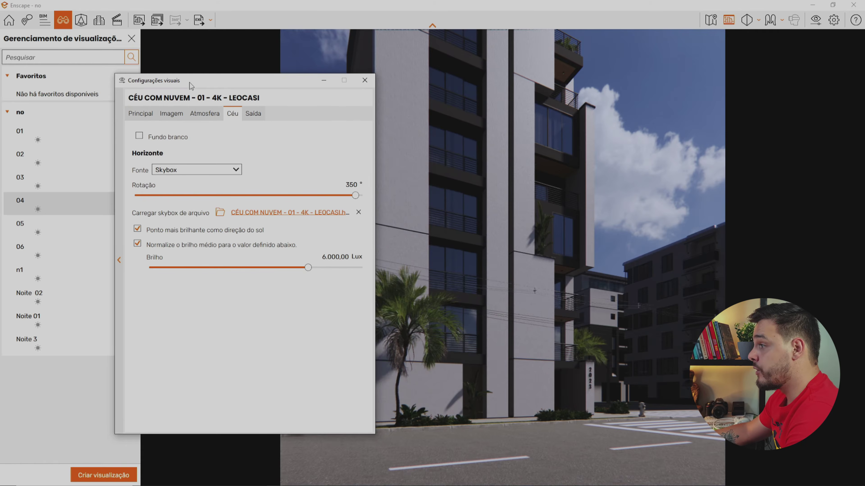
{"action": "left_click_drag", "start_coordinate": [195, 84], "coordinate": [105, 55]}
{"action": "left_click_drag", "start_coordinate": [265, 171], "coordinate": [109, 198]}
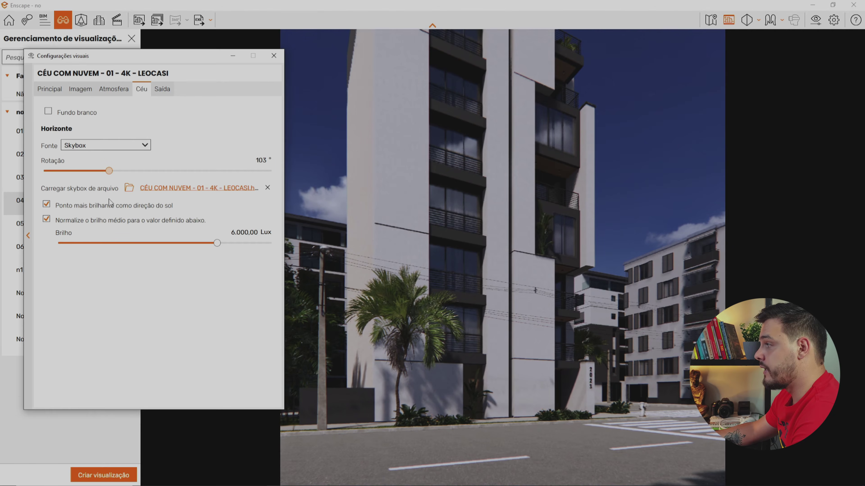
- Set the camera's field of view to 30° and close the visual settings to reveal the facade
{"action": "left_click_drag", "start_coordinate": [99, 62], "coordinate": [110, 64]}
{"action": "left_click", "coordinate": [61, 90]}
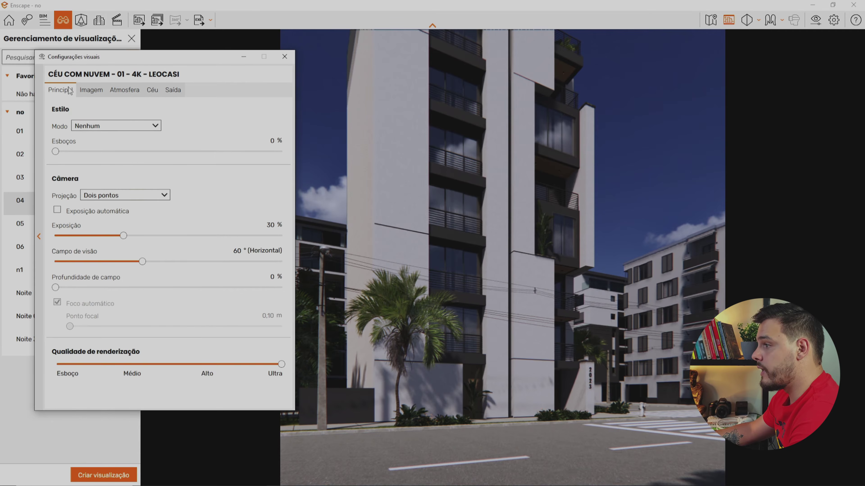
{"action": "left_click", "coordinate": [243, 252]}
{"action": "type", "text": "50"}
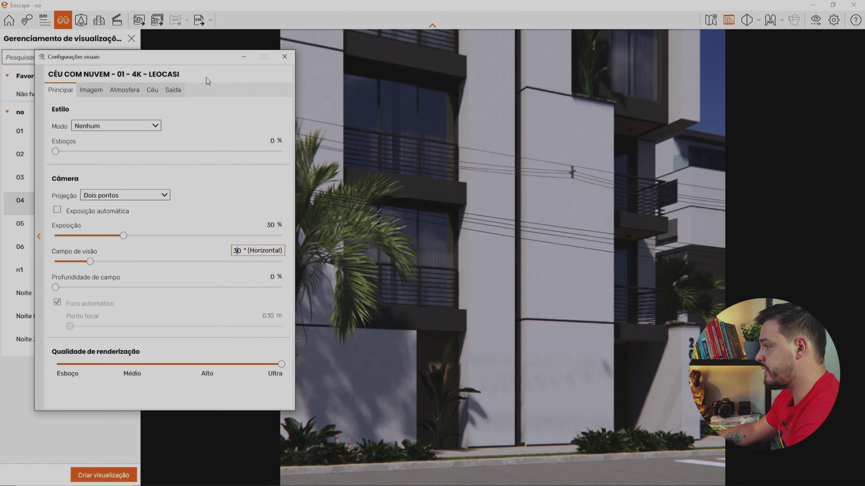
{"action": "left_click_drag", "start_coordinate": [186, 57], "coordinate": [296, 80]}
{"action": "left_click_drag", "start_coordinate": [239, 77], "coordinate": [217, 77]}
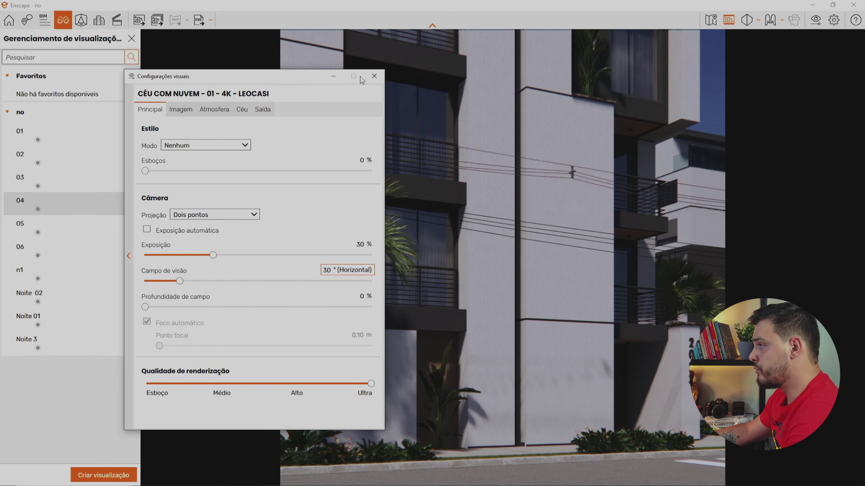
{"action": "left_click", "coordinate": [374, 76]}
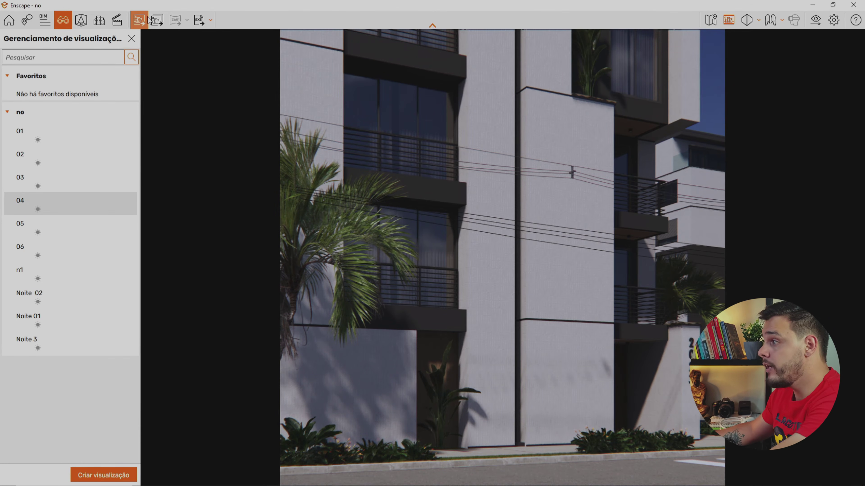
- Set a custom portrait output resolution 2080 pixels wide and preview the framing with the safe frame on
{"action": "left_click", "coordinate": [813, 24]}
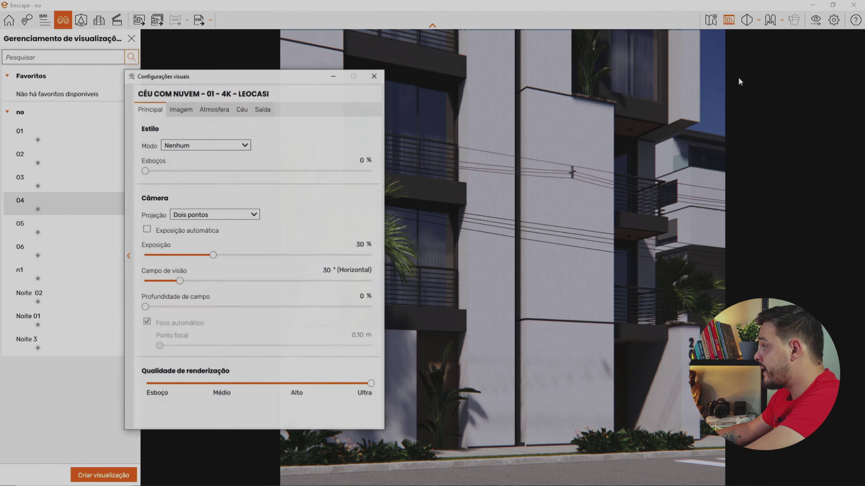
{"action": "left_click", "coordinate": [260, 110]}
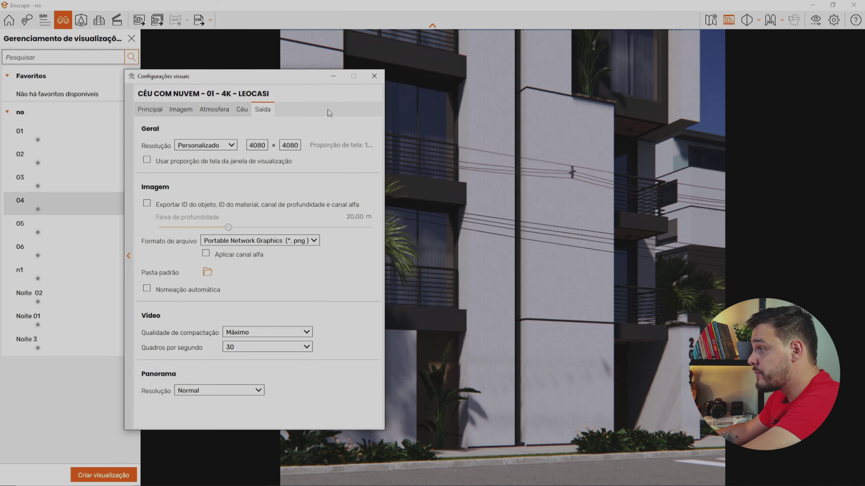
{"action": "left_click", "coordinate": [731, 22]}
{"action": "double_click", "coordinate": [250, 147]}
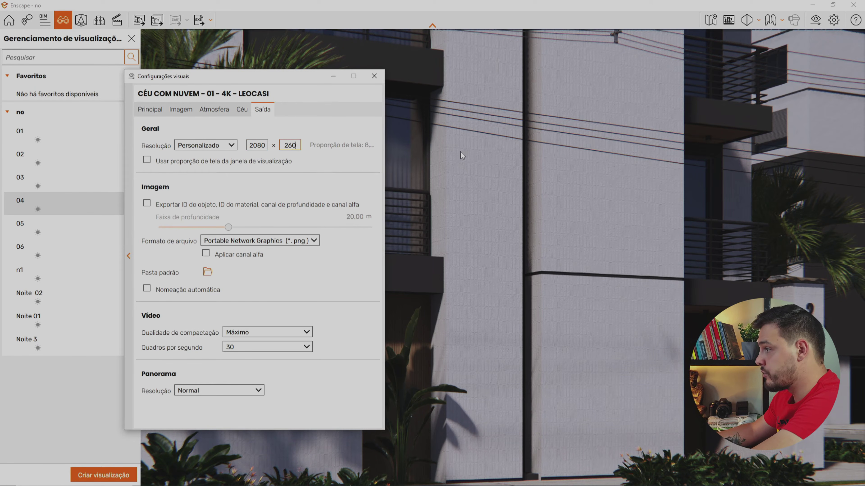
{"action": "left_click", "coordinate": [374, 76]}
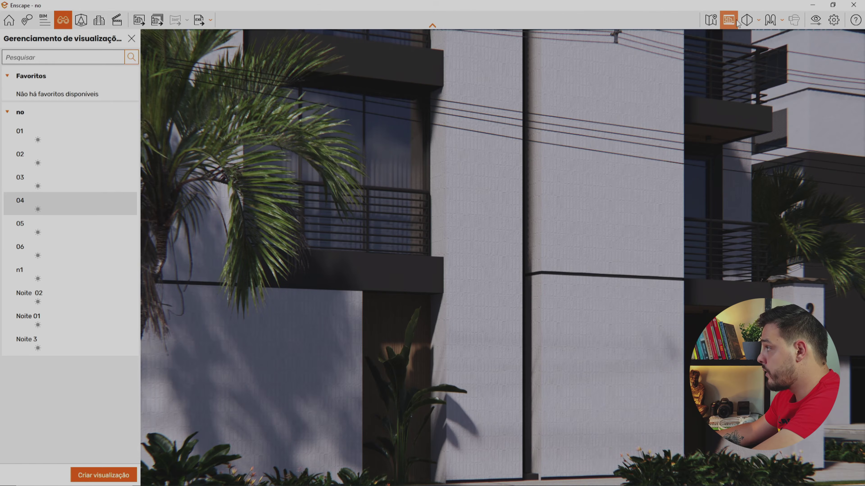
{"action": "left_click", "coordinate": [735, 21]}
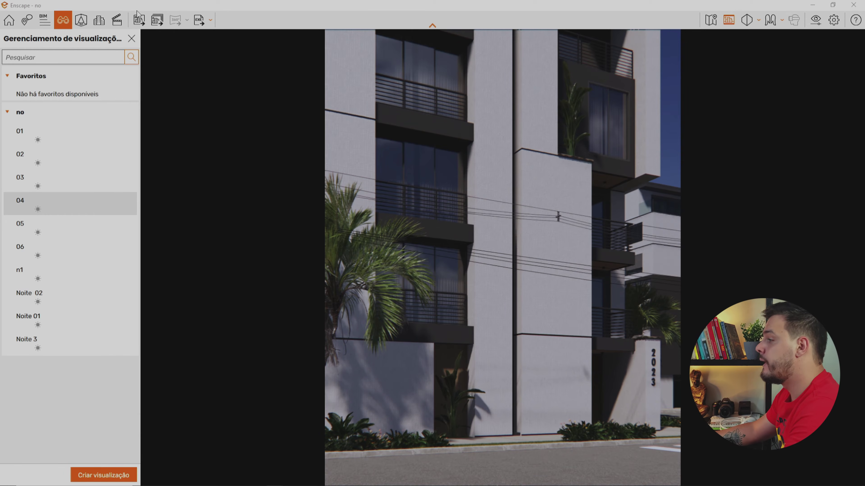
- Render the view to a PNG image named 01 in the aula folder
{"action": "left_click", "coordinate": [138, 19]}
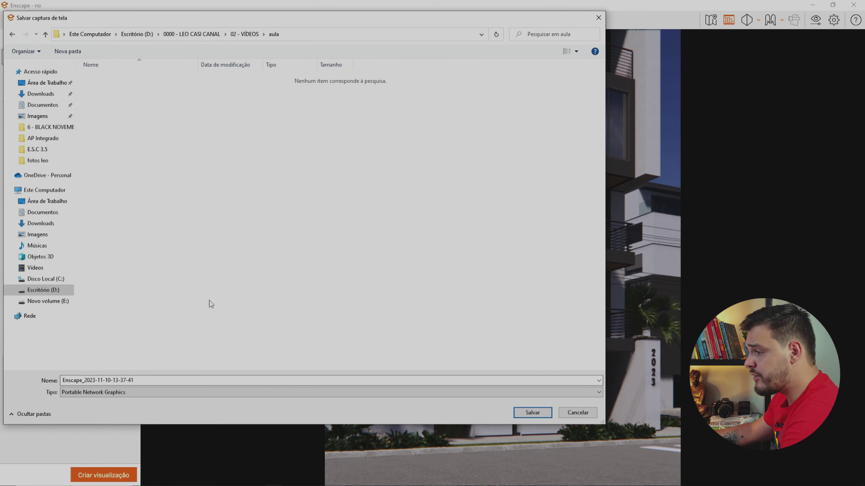
{"action": "double_click", "coordinate": [193, 380]}
{"action": "type", "text": "01"}
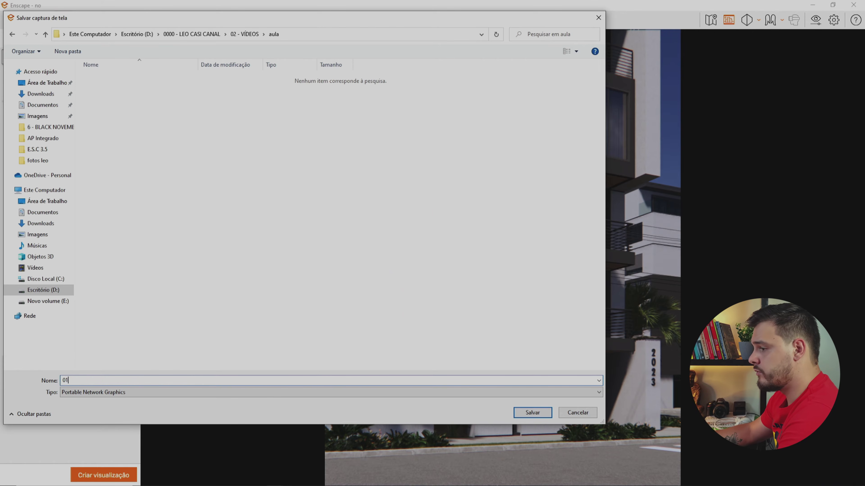
{"action": "key", "text": "Return"}
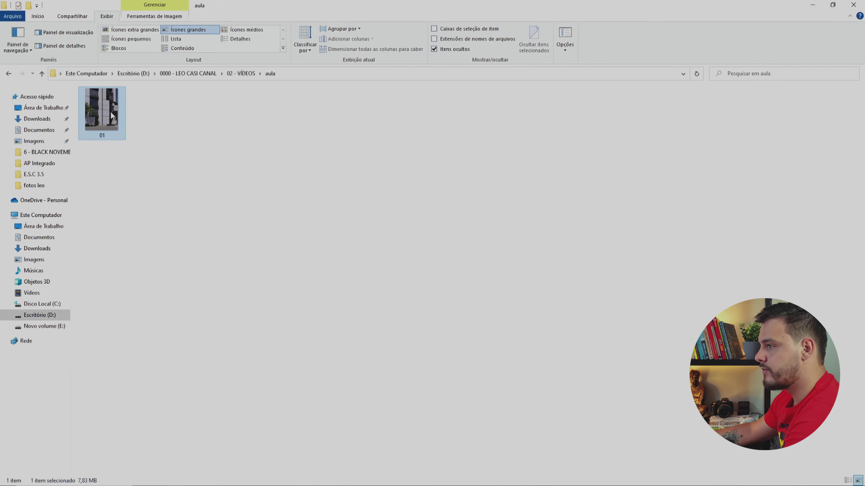
- Inspect the facade and vegetation details of the rendered image 01.png up close, and return to the full image
{"action": "scroll", "coordinate": [490, 322], "scroll_direction": "up", "scroll_amount": 5}
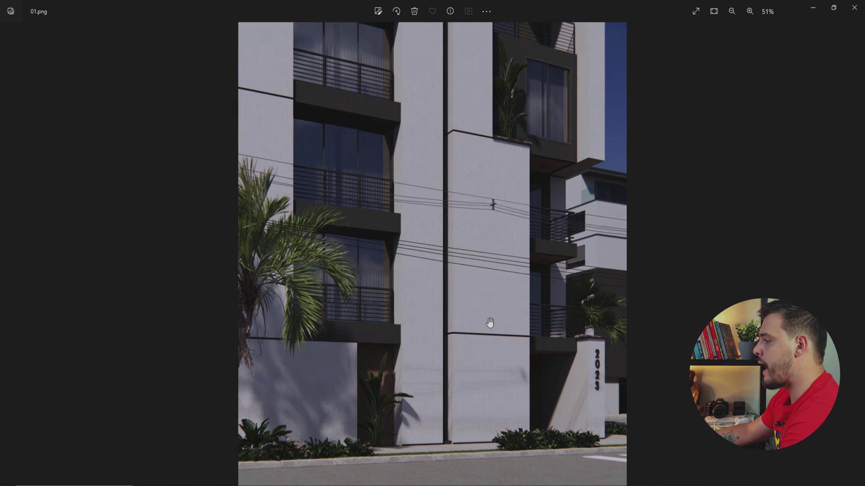
{"action": "left_click_drag", "start_coordinate": [455, 379], "coordinate": [345, 121]}
{"action": "scroll", "coordinate": [538, 271], "scroll_direction": "up", "scroll_amount": 1}
{"action": "left_click_drag", "start_coordinate": [537, 271], "coordinate": [376, 104]}
{"action": "scroll", "coordinate": [405, 154], "scroll_direction": "down", "scroll_amount": 3}
{"action": "scroll", "coordinate": [405, 154], "scroll_direction": "down", "scroll_amount": 3}
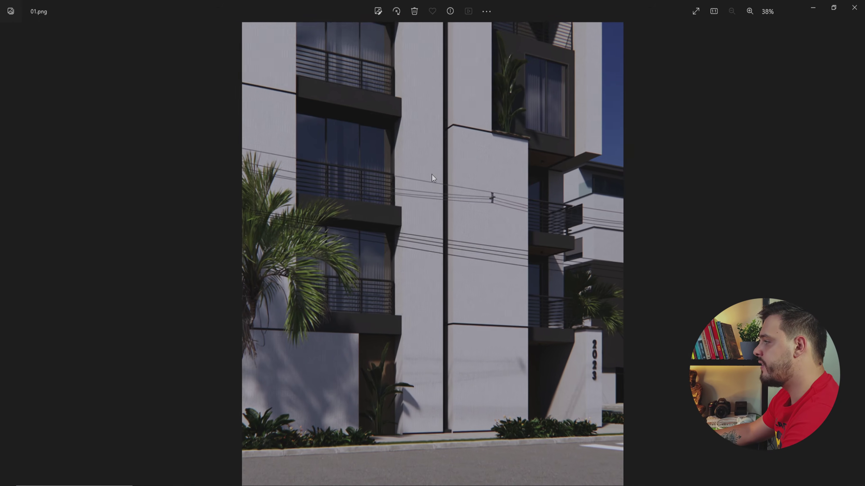